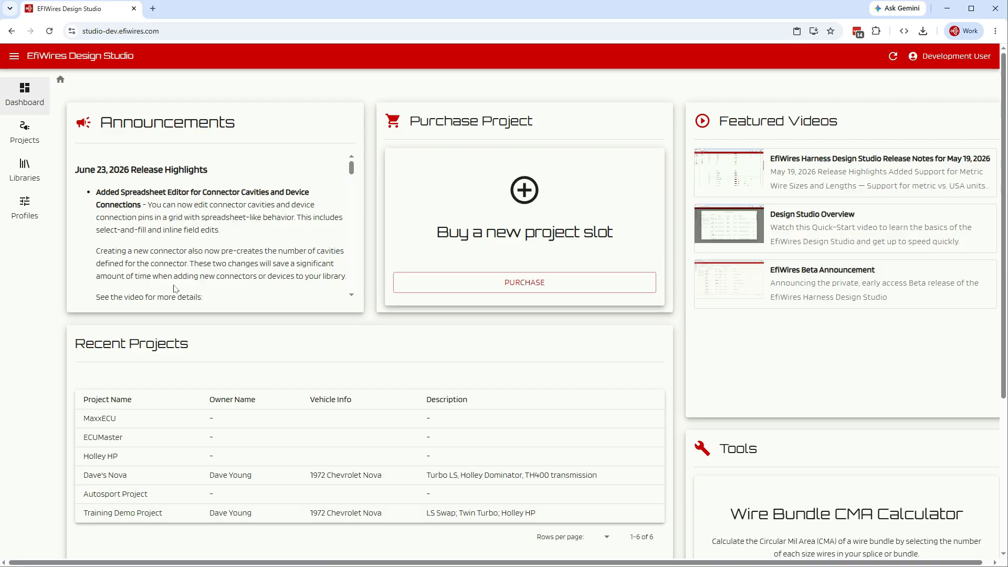
# - Start a new connector in the connector library with type Plug and brand Joe's Connectors
pyautogui.click(34, 169)
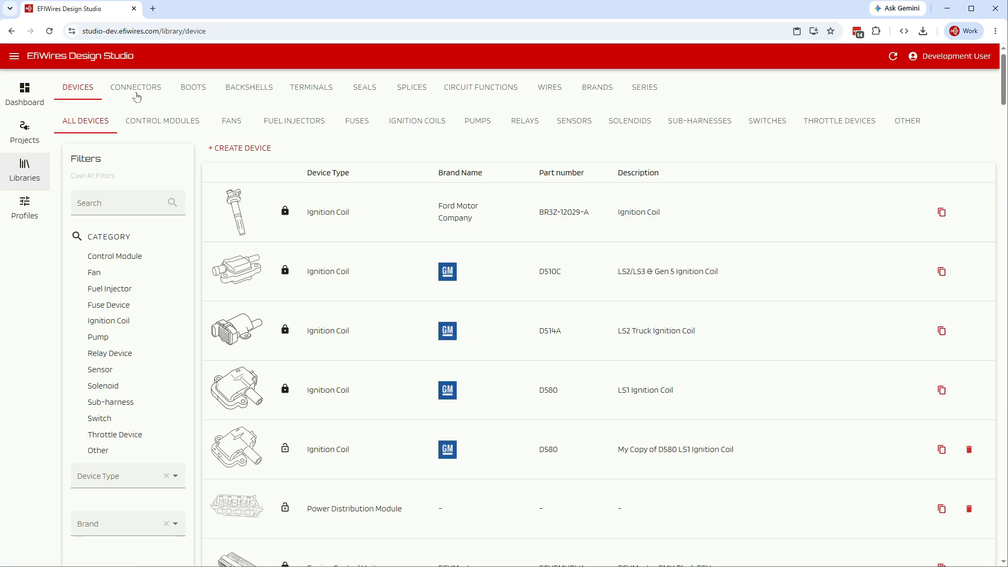
pyautogui.click(137, 98)
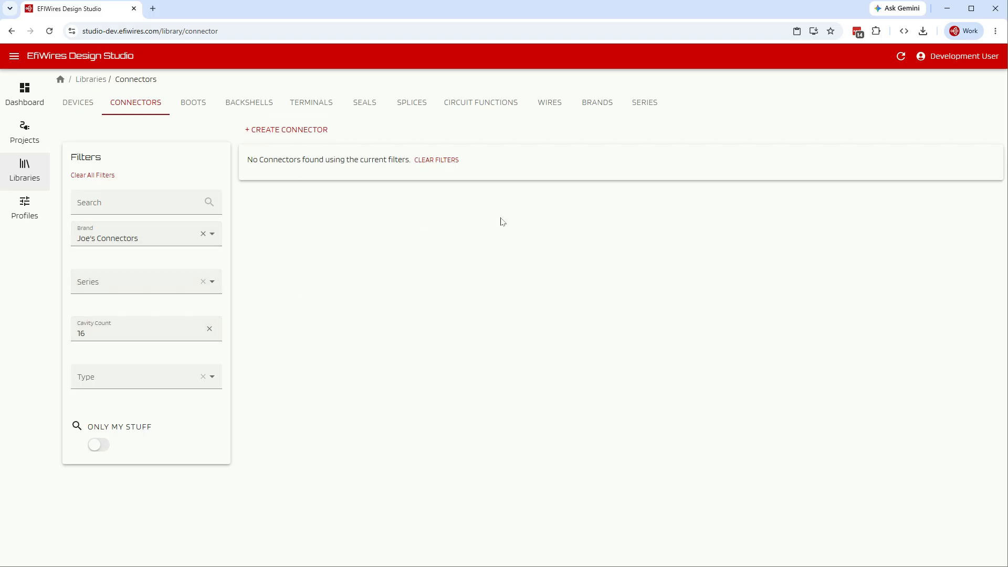
pyautogui.click(280, 130)
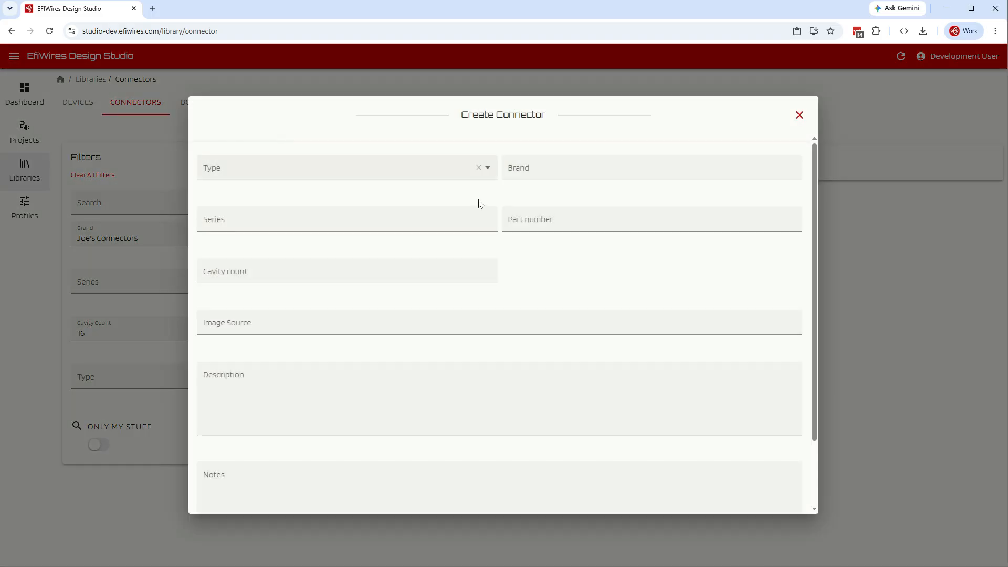
pyautogui.click(228, 173)
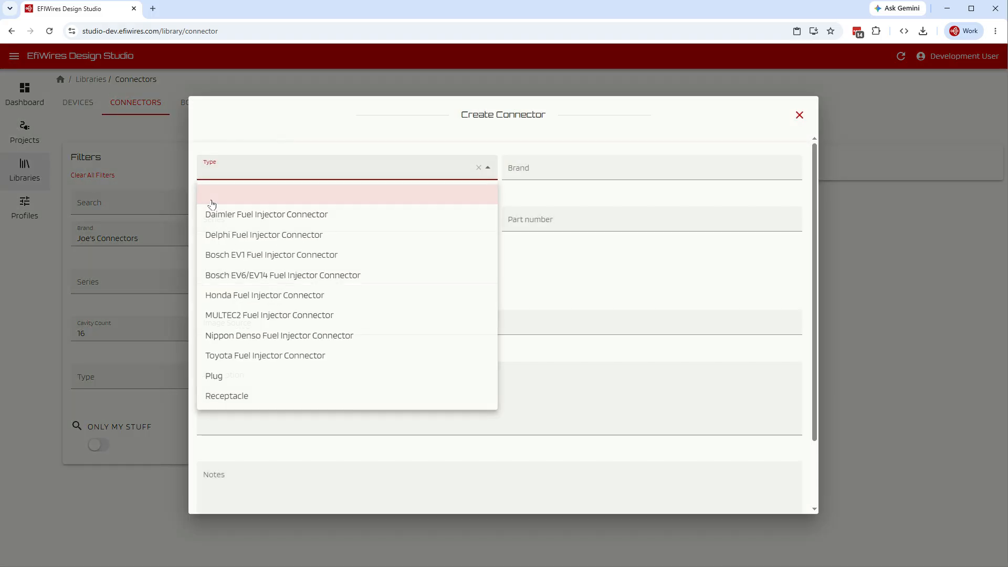
pyautogui.click(214, 376)
pyautogui.click(547, 173)
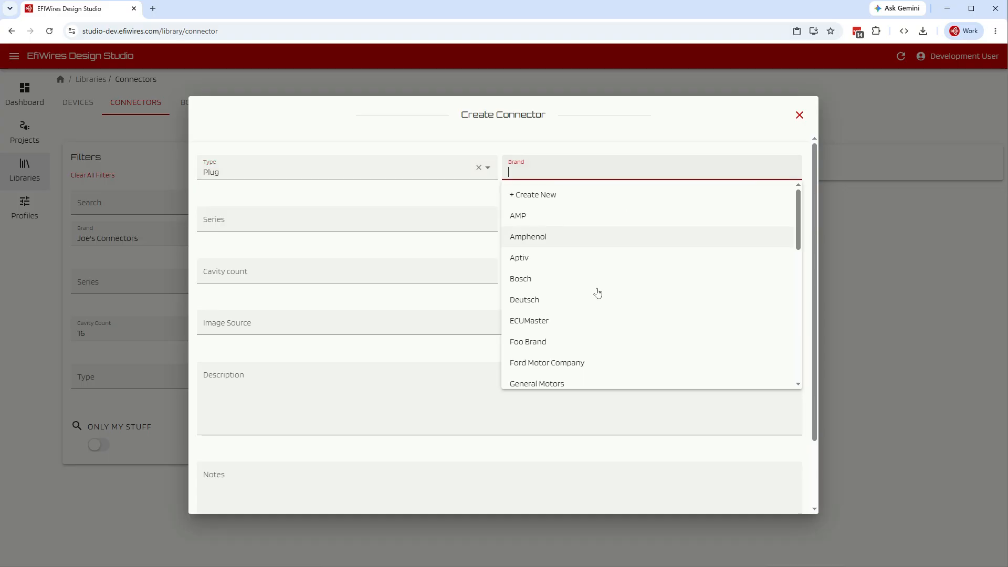
pyautogui.scroll(-3, 594, 325)
pyautogui.click(585, 351)
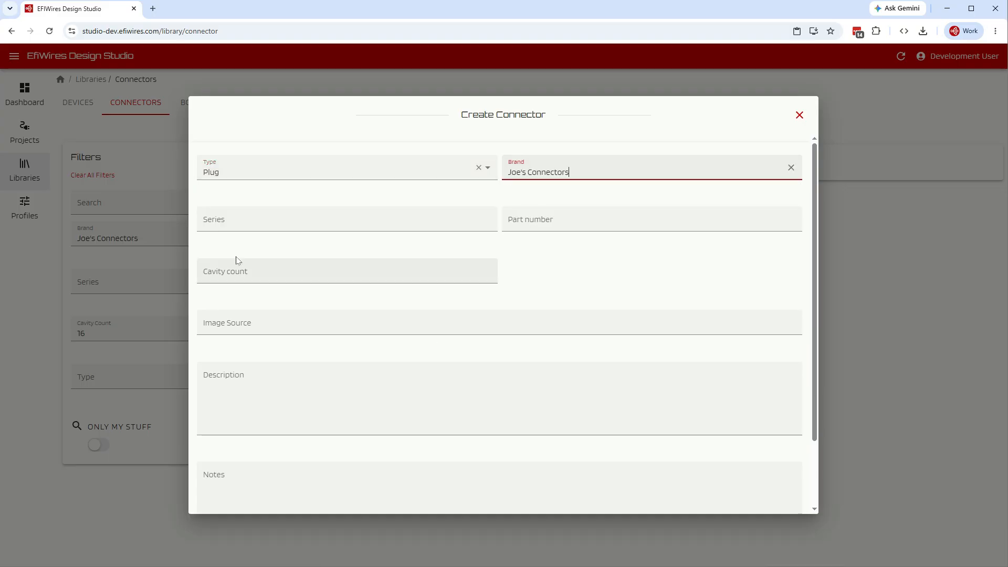
# - Set the connector's series to Series 1, part number to 123456 and cavity count to 16, and save it
pyautogui.click(229, 225)
pyautogui.click(228, 267)
pyautogui.click(651, 235)
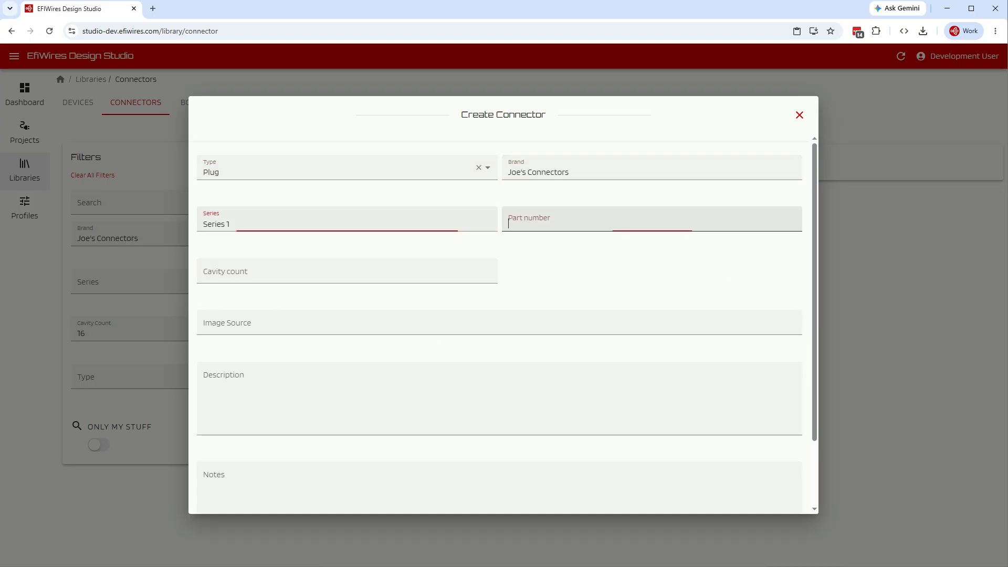
pyautogui.write('123456')
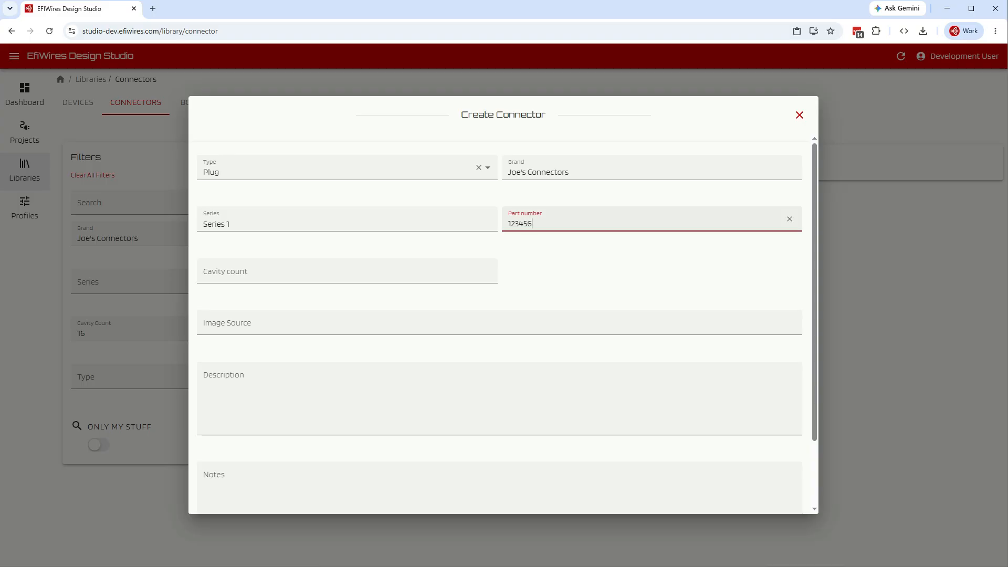
pyautogui.click(203, 275)
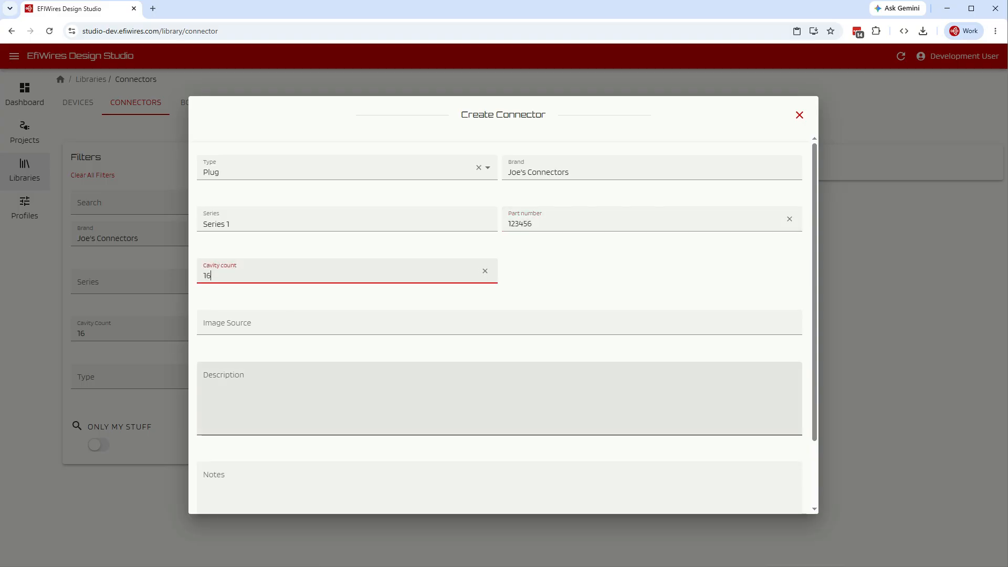
pyautogui.scroll(-2, 273, 431)
pyautogui.click(229, 498)
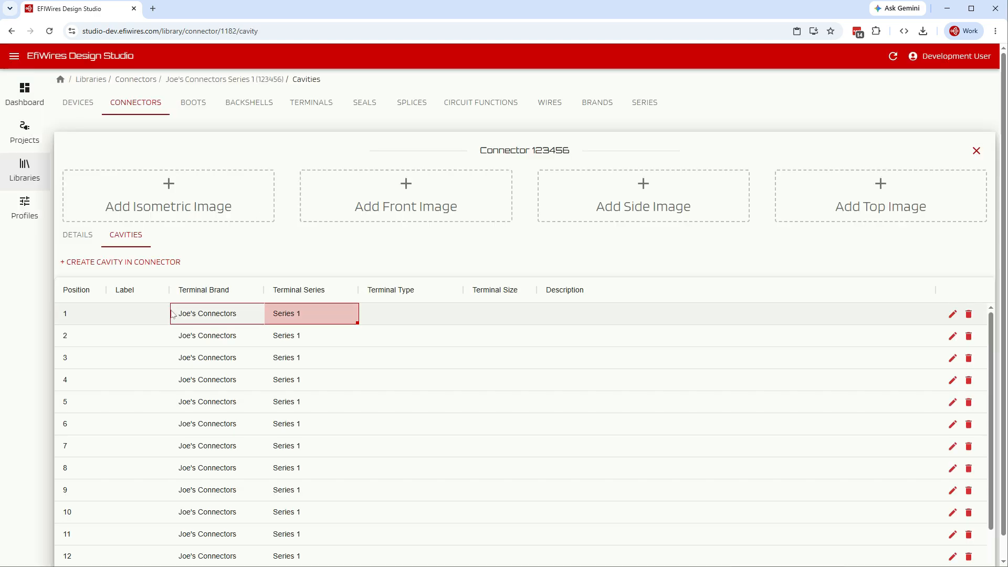
# - Label the cavities at positions 1, 2 and 3 as 1, 2 and 3 in the cavity grid
pyautogui.scroll(-1, 131, 522)
pyautogui.scroll(-1, 95, 527)
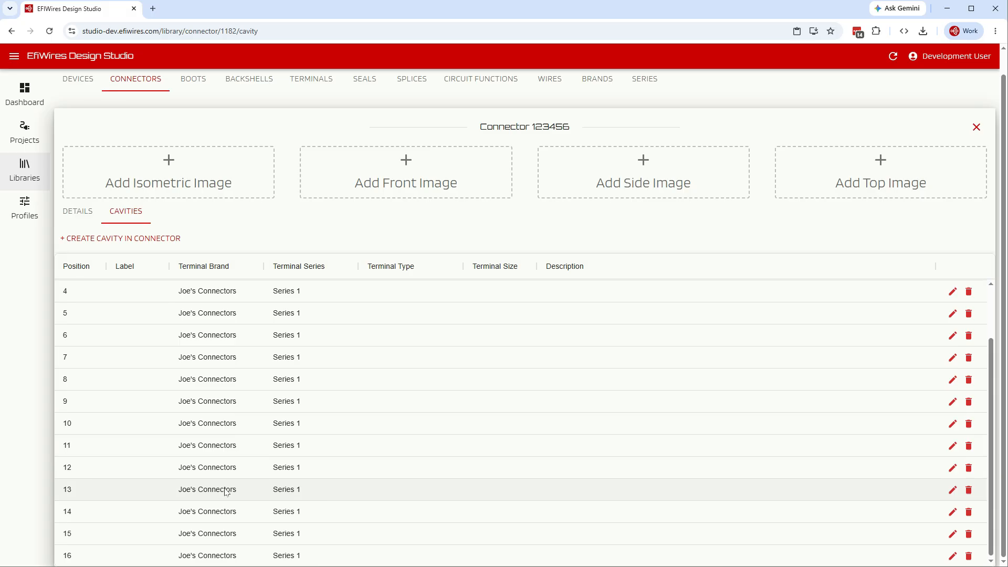
pyautogui.scroll(2, 226, 480)
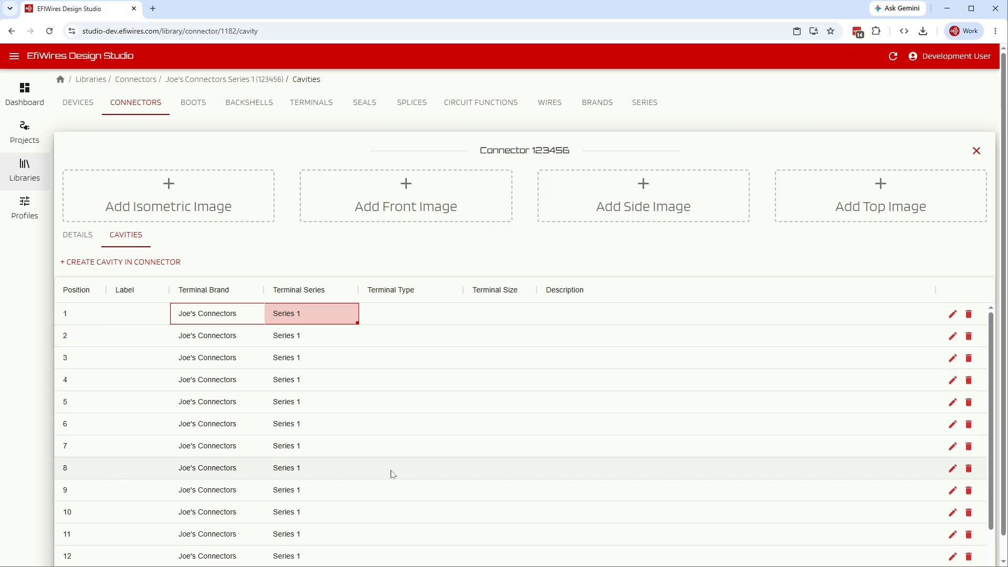
pyautogui.click(136, 315)
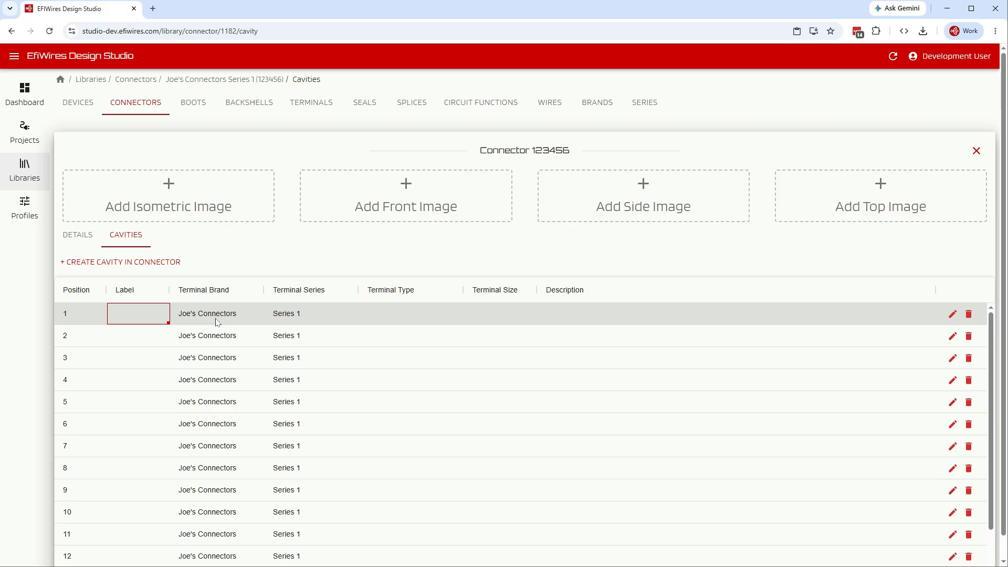
pyautogui.write('1')
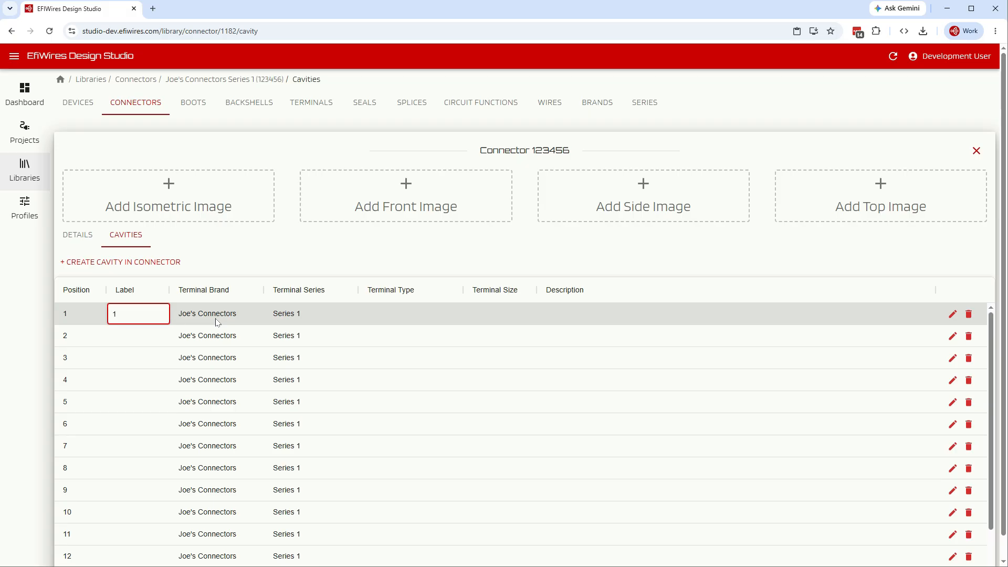
pyautogui.press('Return')
pyautogui.write('2')
pyautogui.press('Return')
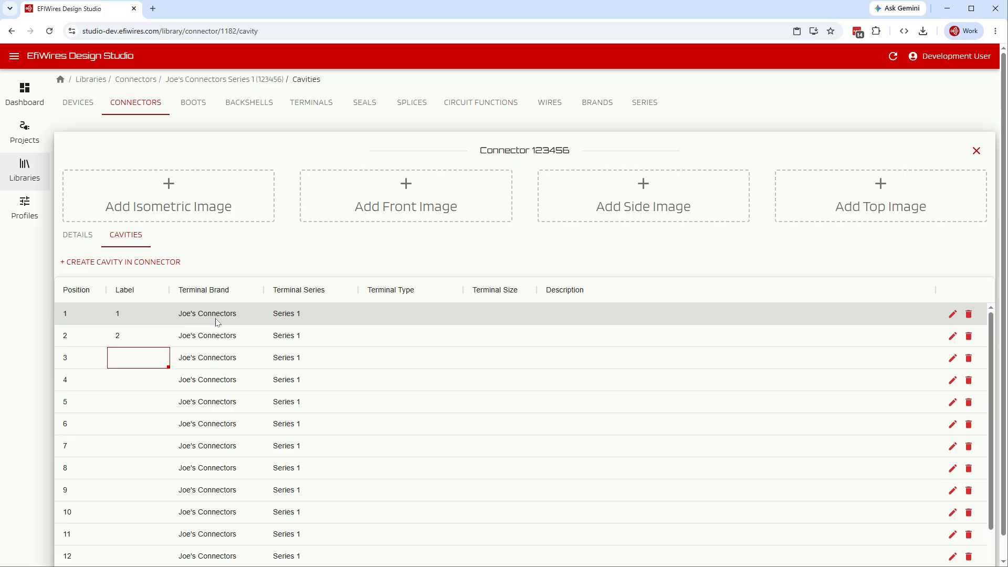
pyautogui.write('3')
pyautogui.press('Return')
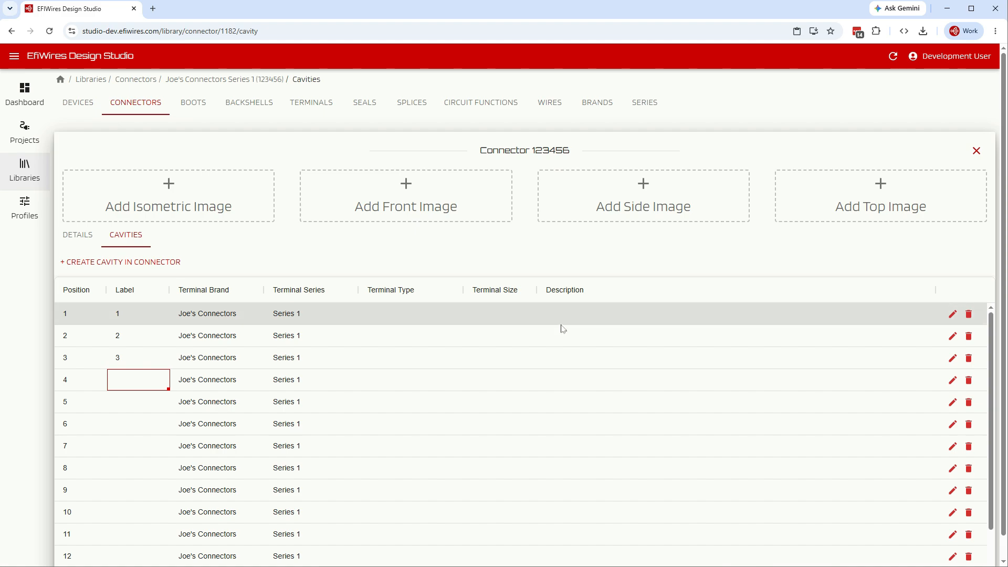
# - Enter "desc" as the description of cavities 1 and 2
pyautogui.click(607, 315)
pyautogui.write('desc')
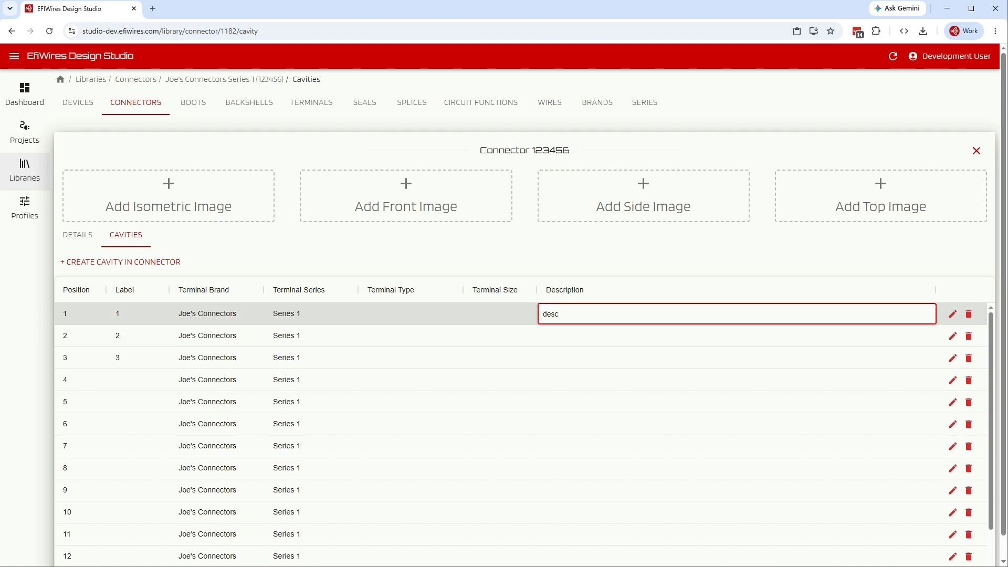
pyautogui.press('Return')
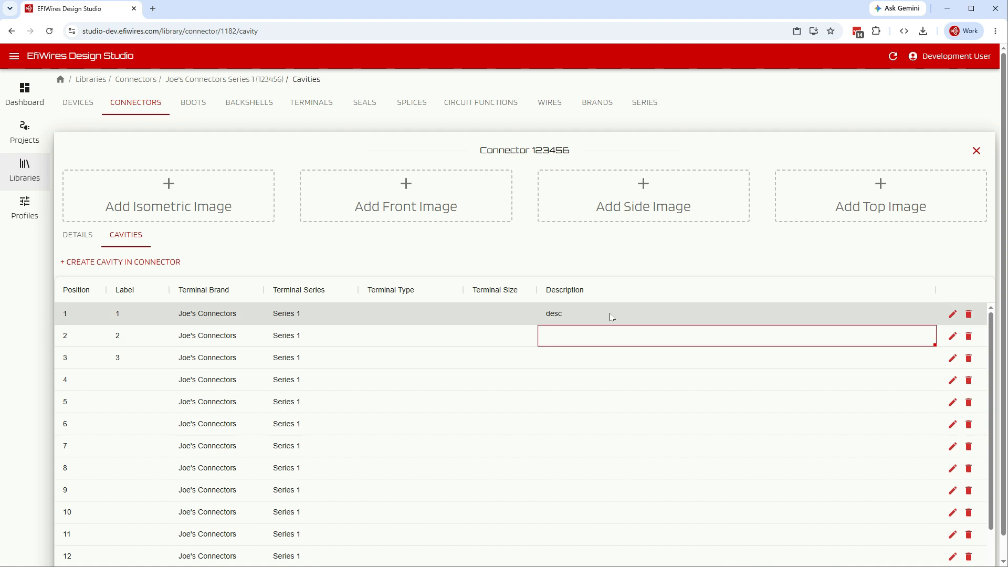
pyautogui.write('desc')
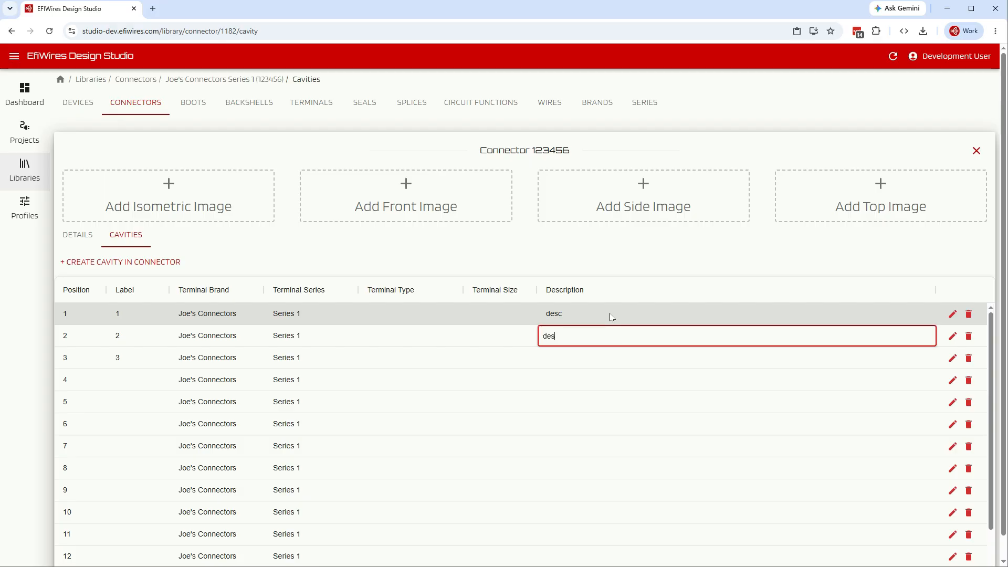
pyautogui.press('Return')
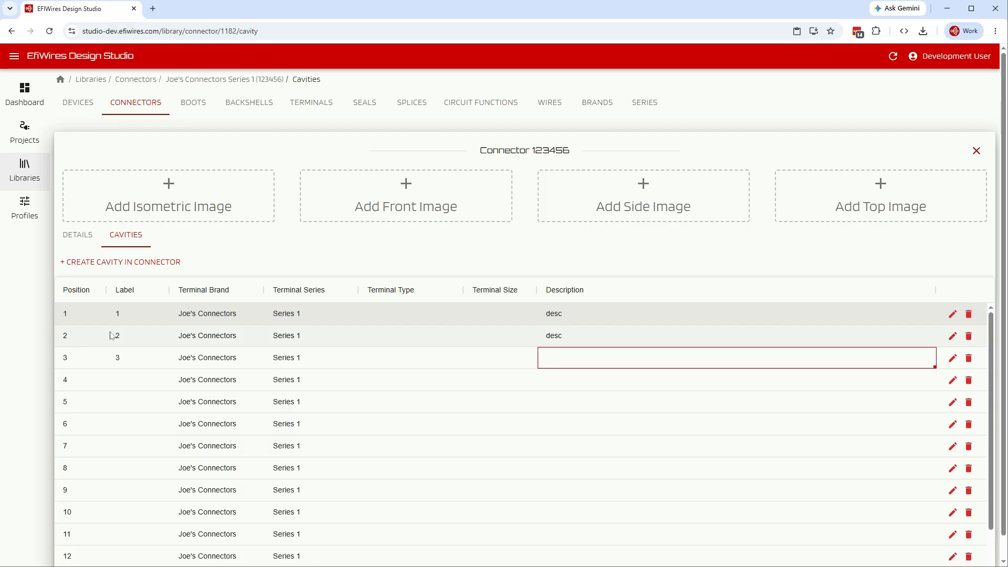
# - Continue the label numbering from the first three cavities down through all remaining cavities
pyautogui.moveTo(127, 315); pyautogui.dragTo(167, 557)
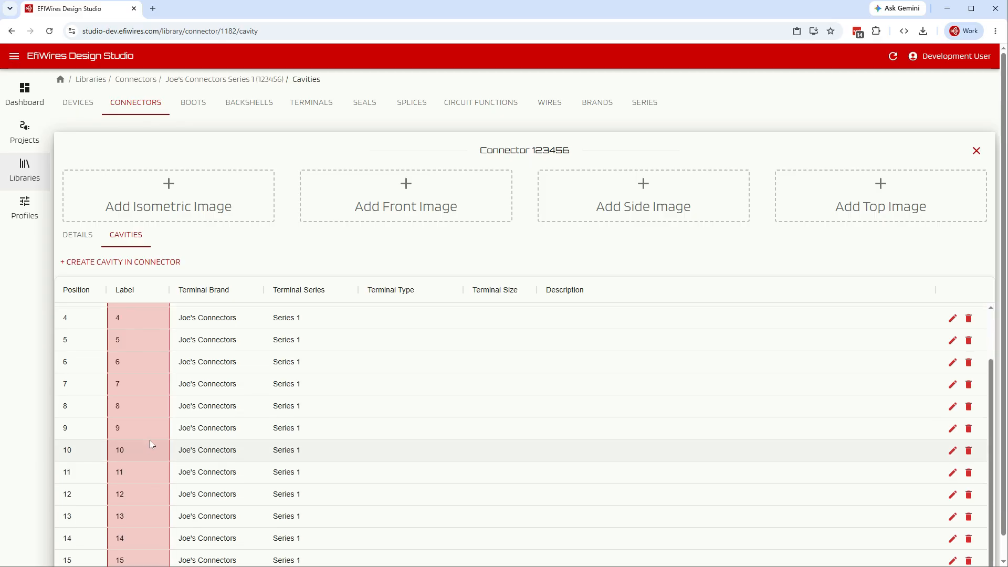
pyautogui.scroll(2, 147, 420)
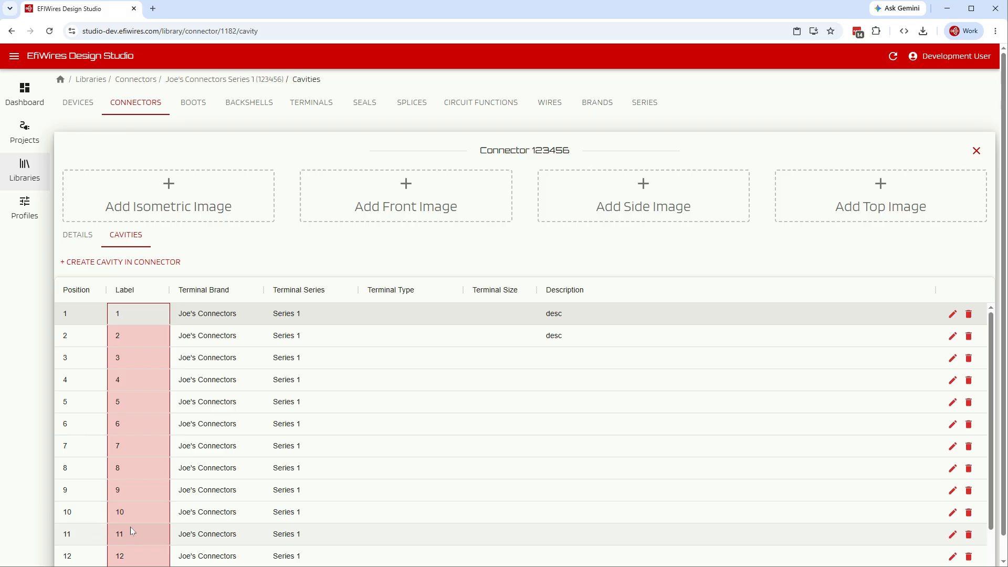
# - Set cavity 1's terminal brand to AMP and its terminal series to Superseal 1.0
pyautogui.doubleClick(213, 315)
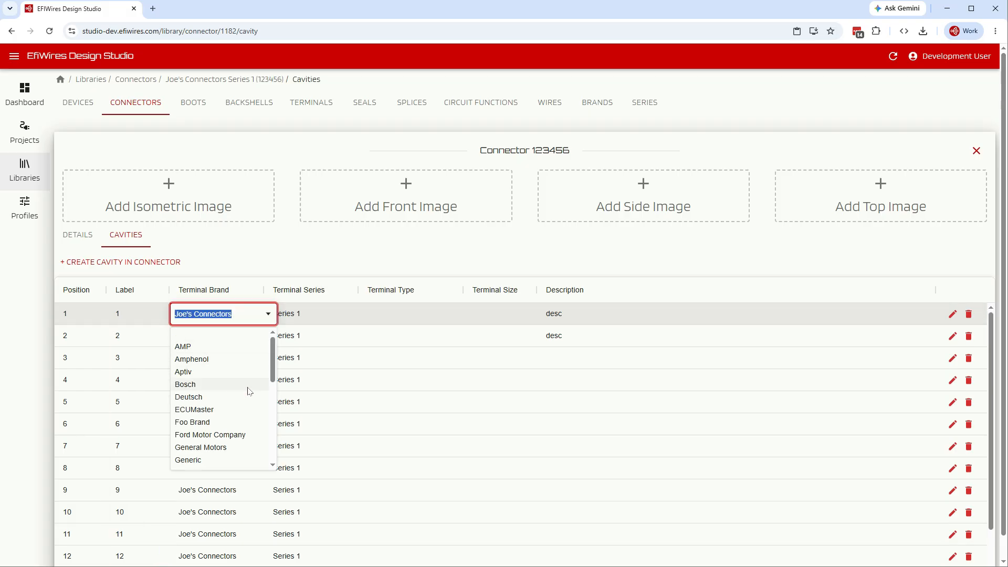
pyautogui.click(182, 347)
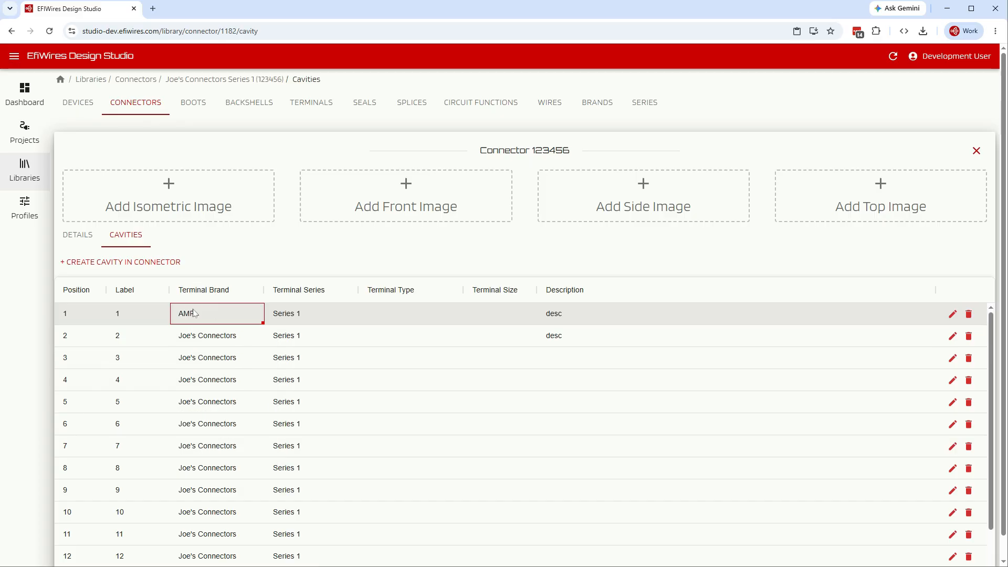
pyautogui.click(309, 310)
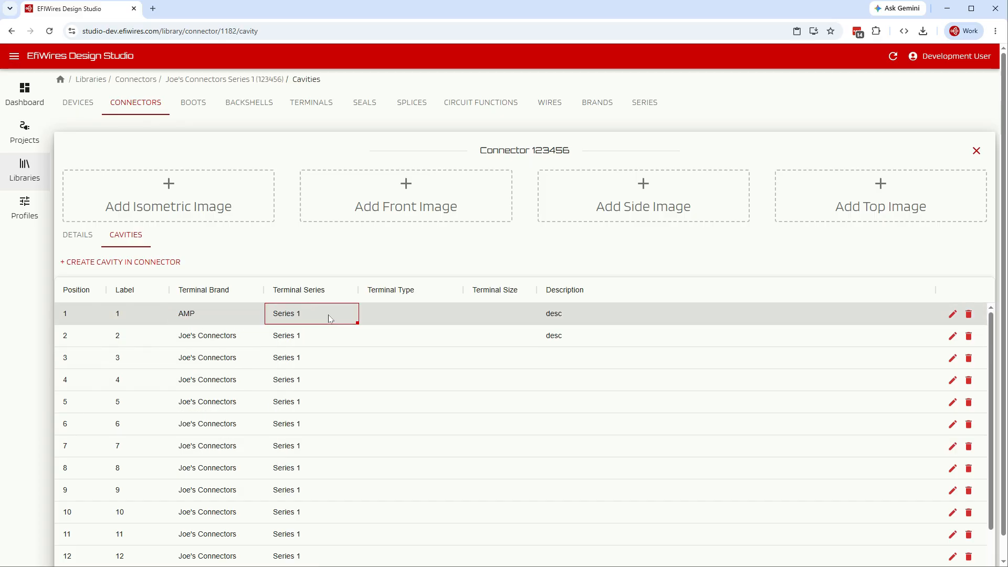
pyautogui.write('sup')
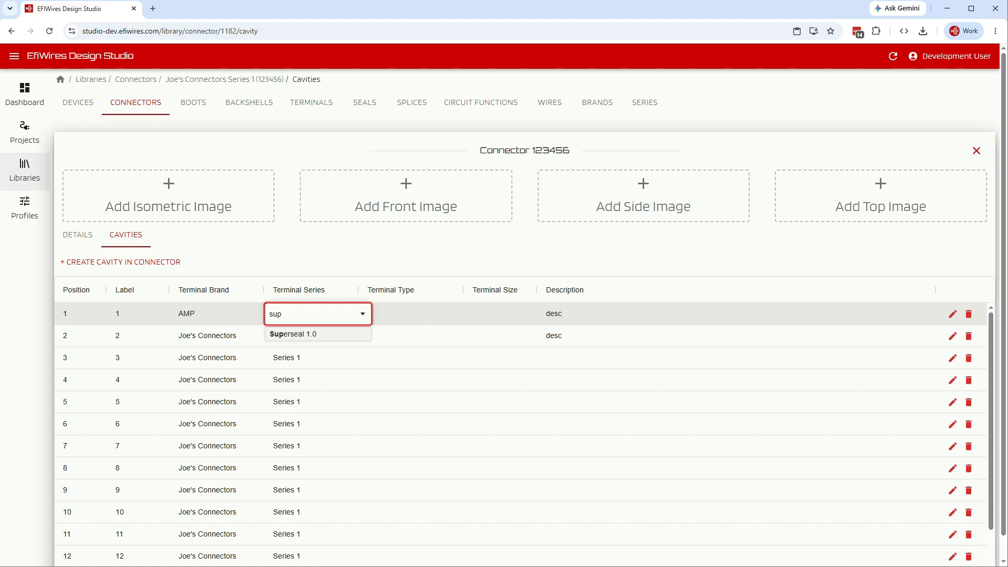
pyautogui.press('Return')
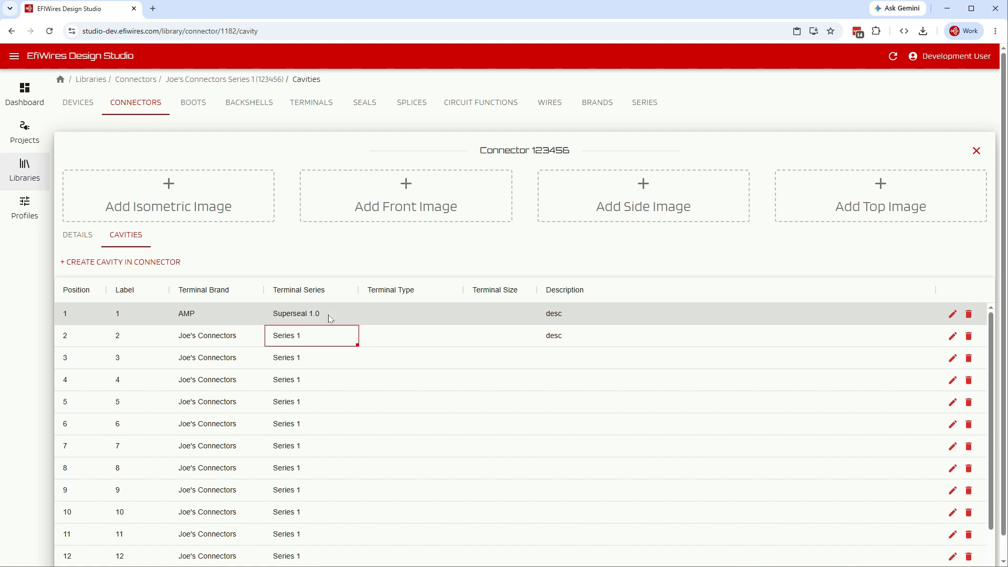
# - Set cavity 1's terminal type to Socket and its terminal size to 1.0mm
pyautogui.click(424, 312)
pyautogui.click(422, 320)
pyautogui.click(391, 357)
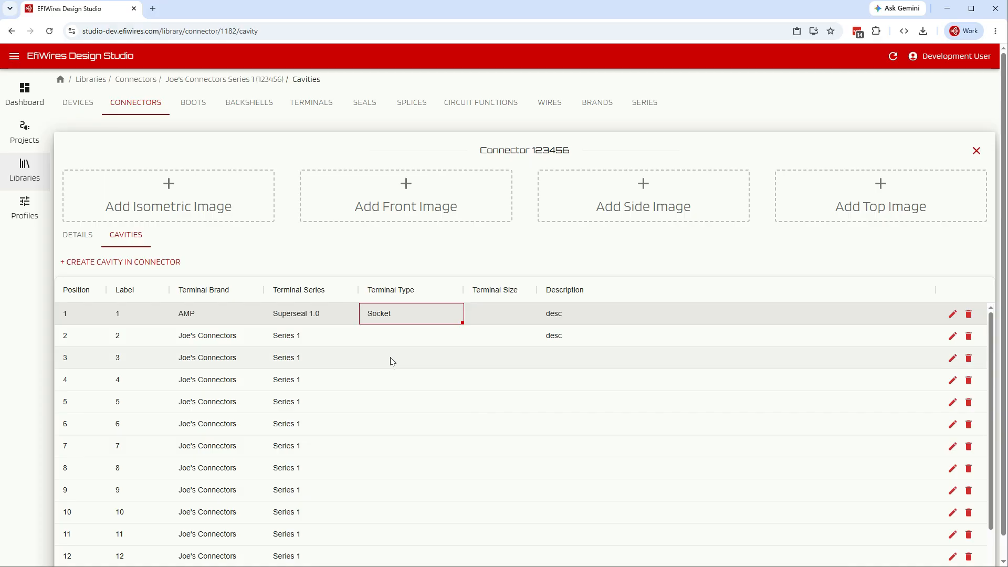
pyautogui.click(519, 307)
pyautogui.press('Return')
pyautogui.write('1.0mm')
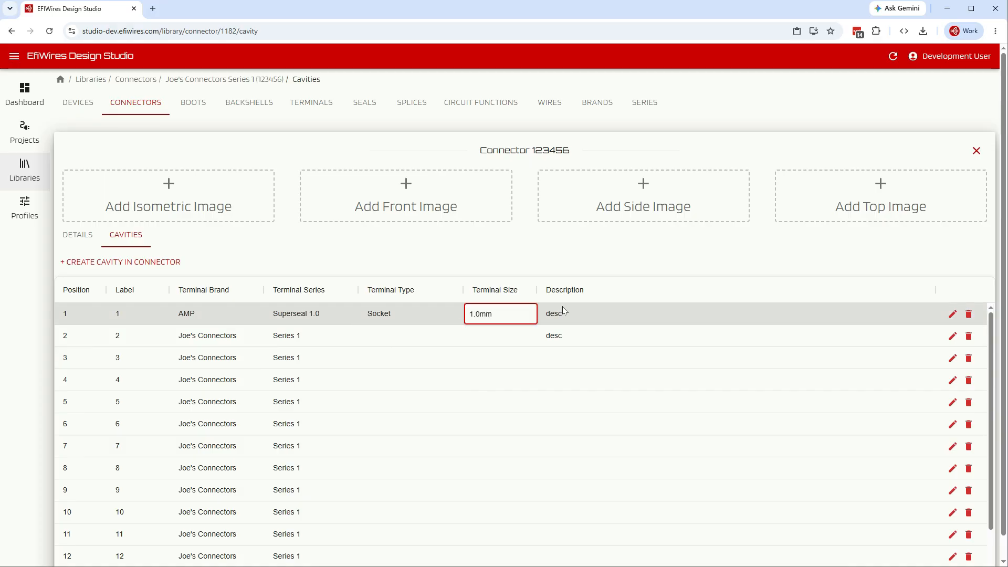
pyautogui.press('Return')
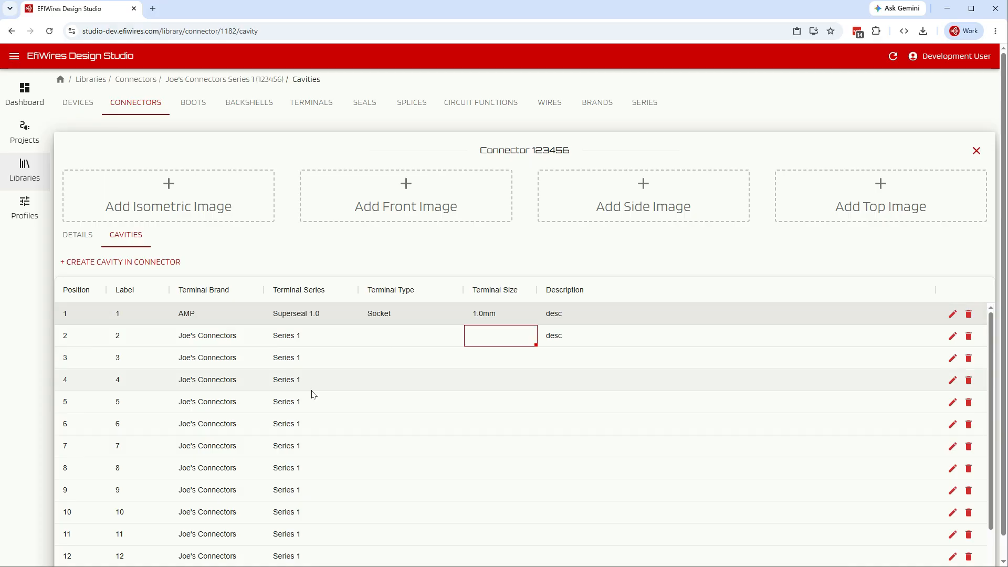
# - Fill the first cavity's terminal brand, series, type and size down to all remaining cavities, keeping the labels numbered sequentially
pyautogui.click(166, 315)
pyautogui.moveTo(166, 315); pyautogui.dragTo(525, 551)
pyautogui.scroll(2, 386, 449)
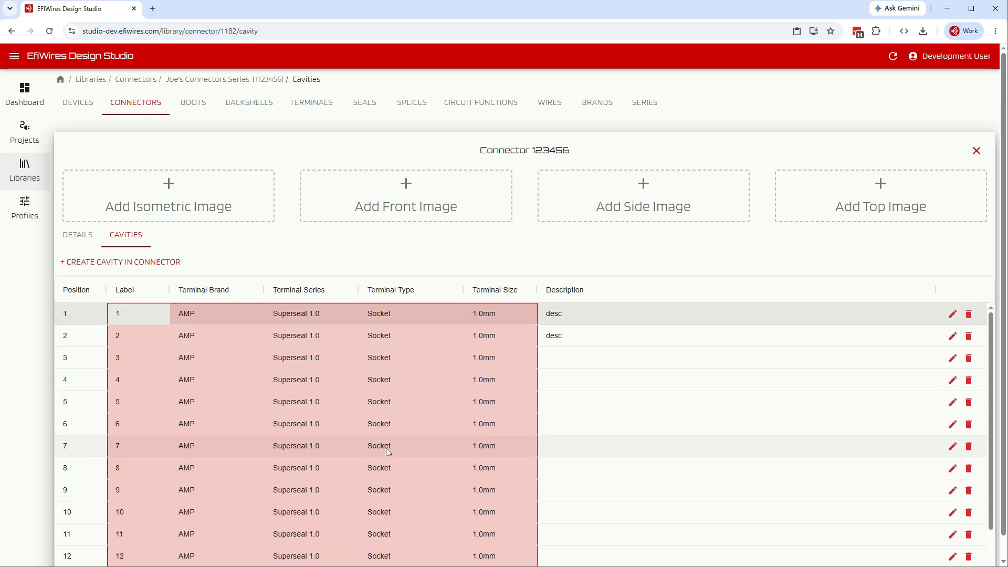
pyautogui.click(631, 357)
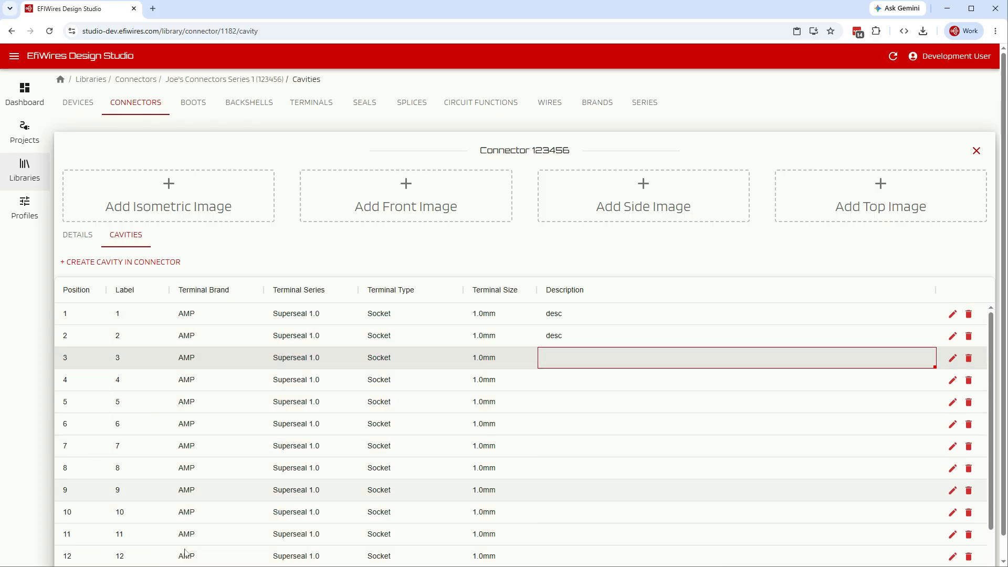
# - Review the filled cavity rows and open the edit form for cavity 1
pyautogui.scroll(-2, 661, 458)
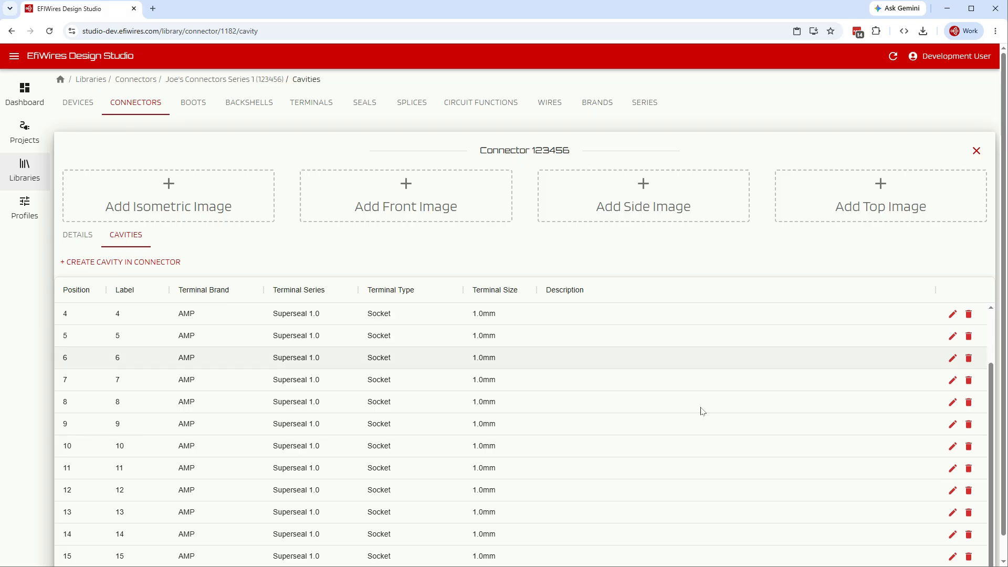
pyautogui.scroll(1, 405, 435)
pyautogui.scroll(2, 405, 434)
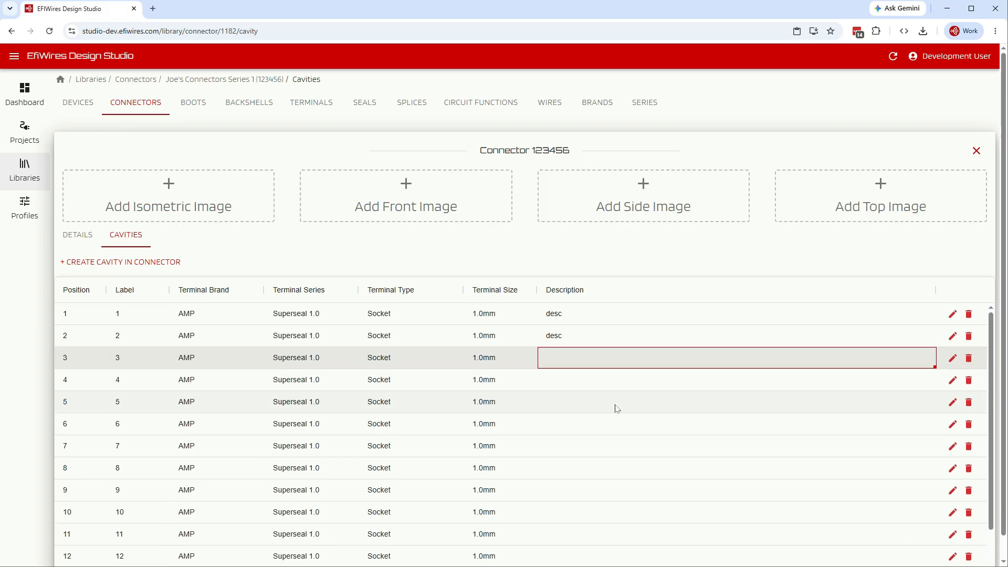
pyautogui.click(952, 315)
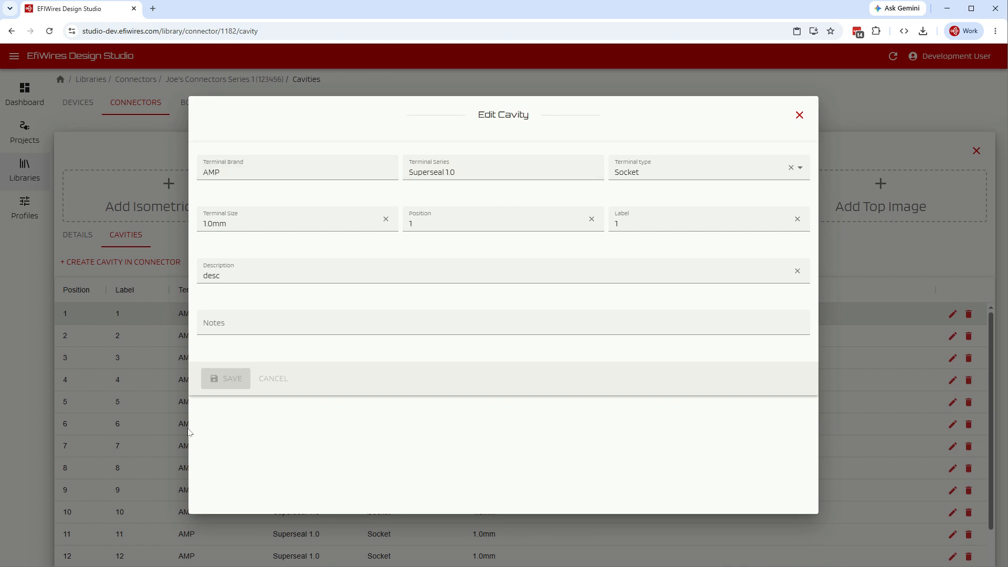
# - Check the Notes field in cavity 1's edit form and close the form without changes
pyautogui.click(242, 329)
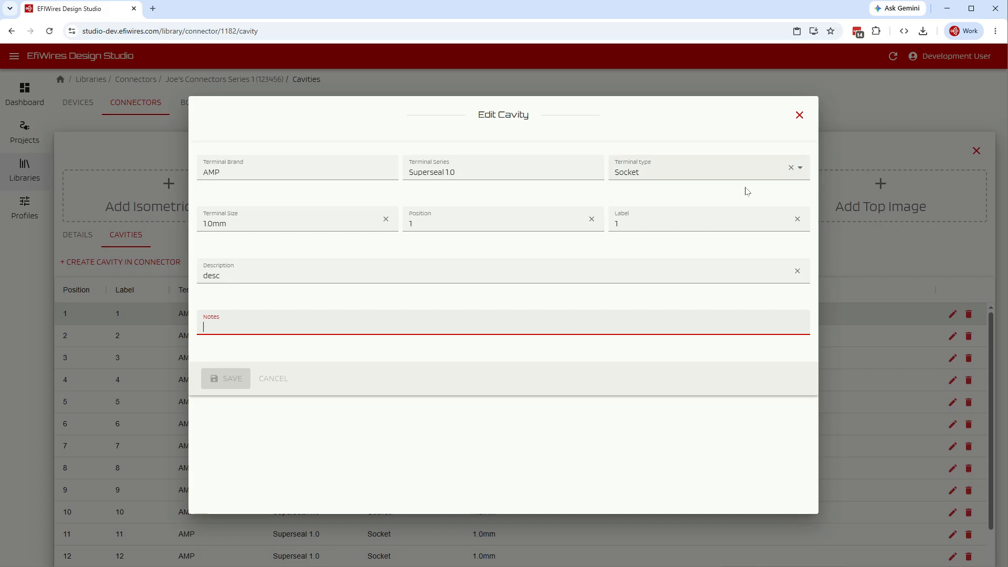
pyautogui.click(799, 115)
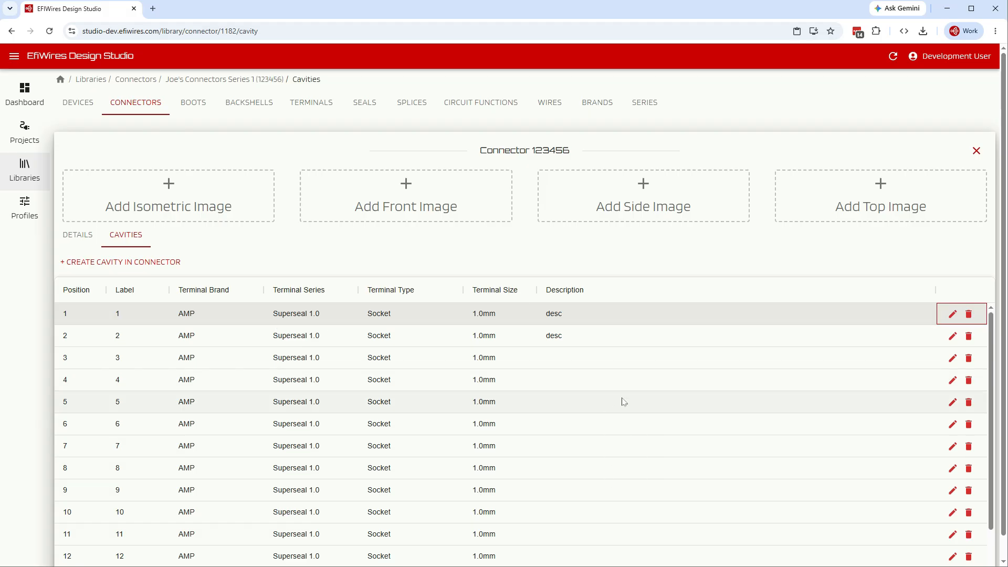
# - Clear the terminal size and description cells of cavities 1 through 7
pyautogui.moveTo(393, 360); pyautogui.dragTo(524, 441)
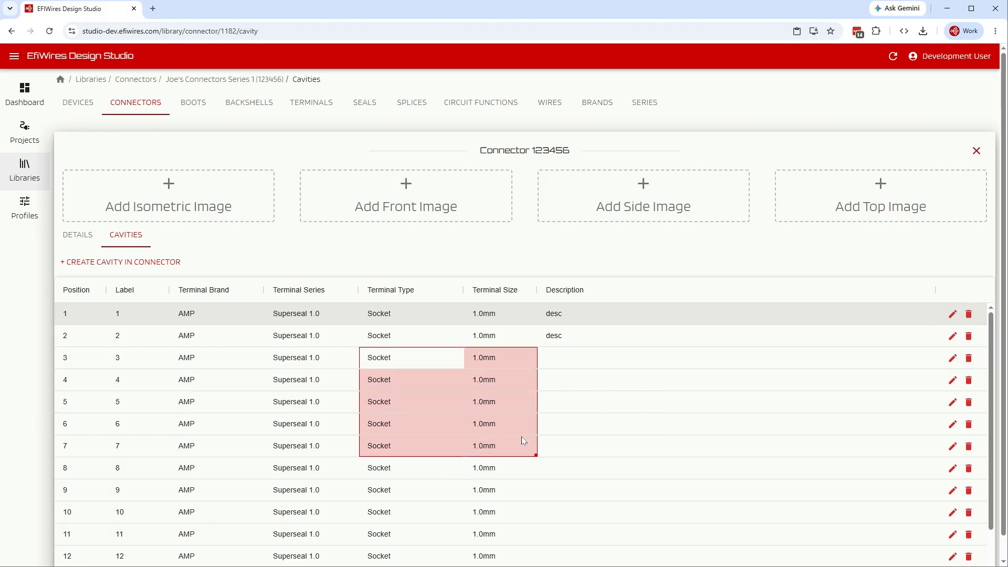
pyautogui.click(686, 425)
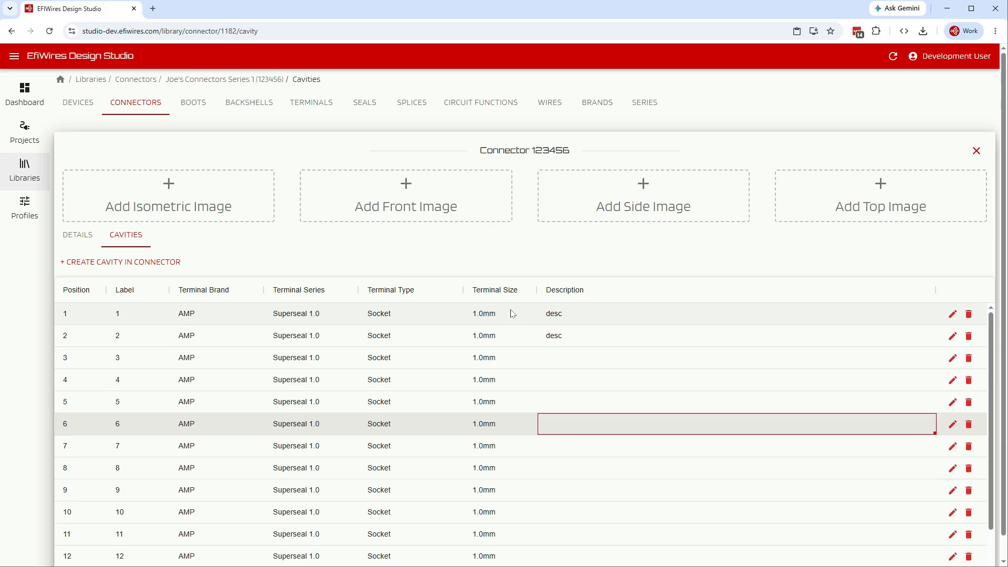
pyautogui.moveTo(513, 315); pyautogui.dragTo(595, 453)
pyautogui.press('Delete')
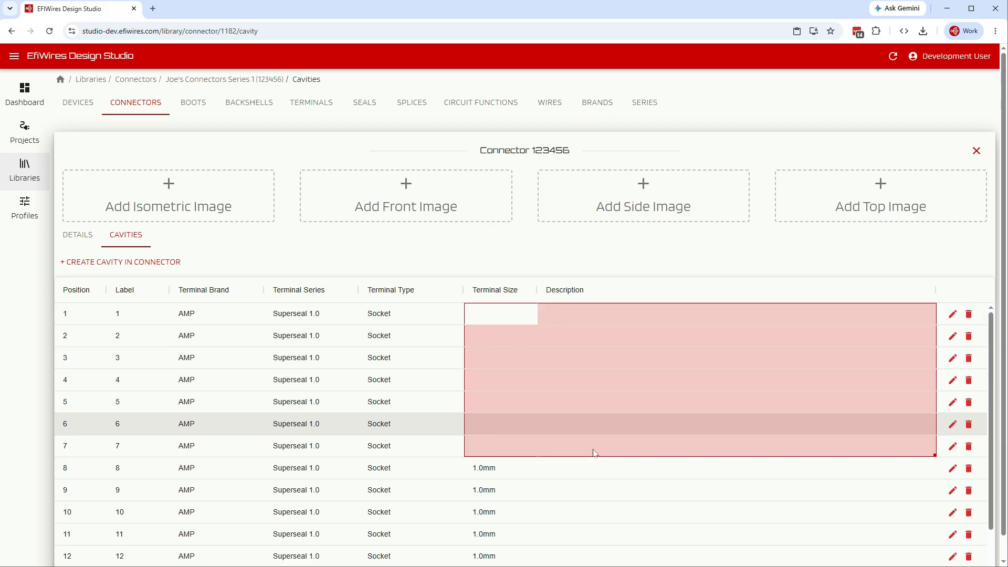
# - Copy cavity 8's 1.0mm terminal size into the terminal size cells of cavities 1 through 7
pyautogui.click(580, 470)
pyautogui.click(483, 475)
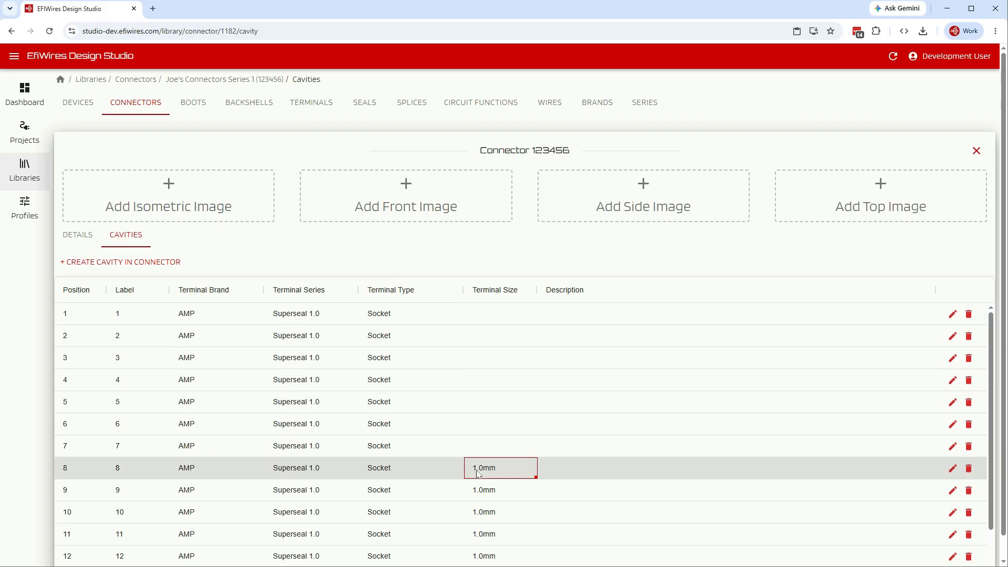
pyautogui.hotkey('ctrl', 'c')
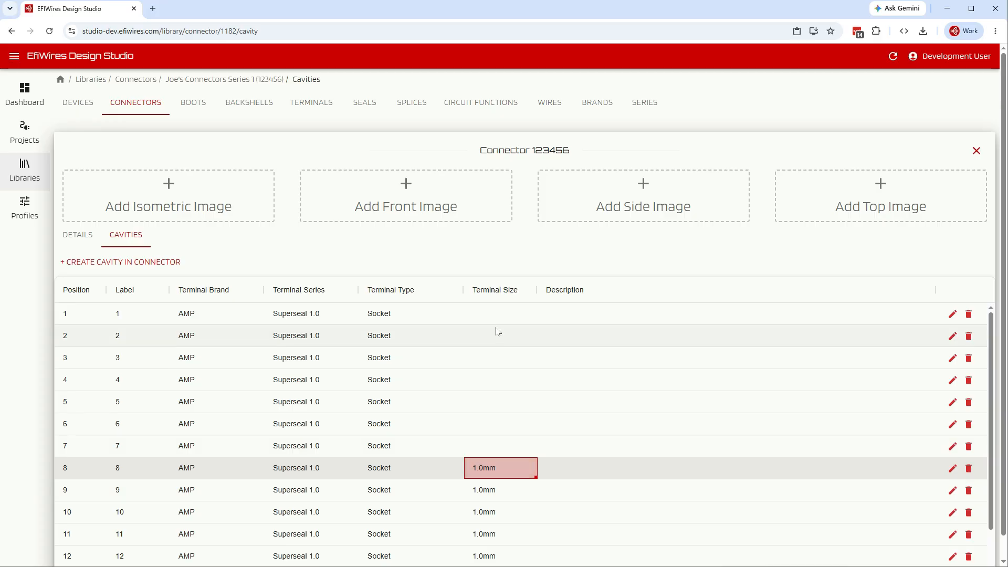
pyautogui.moveTo(497, 314); pyautogui.dragTo(513, 444)
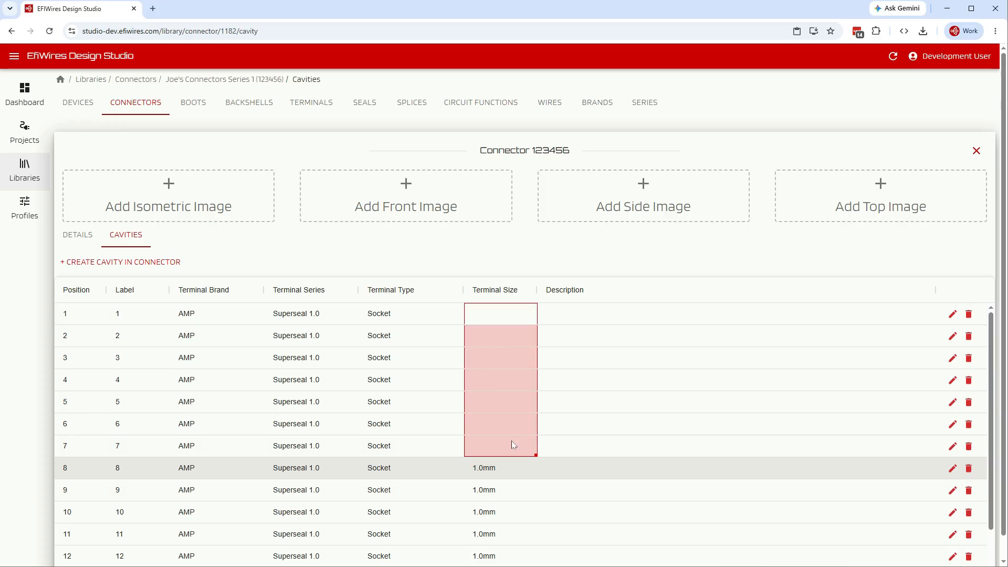
pyautogui.hotkey('ctrl', 'v')
pyautogui.click(615, 383)
# - Paste the copied 1.0mm value into cavity 1's description
pyautogui.click(601, 317)
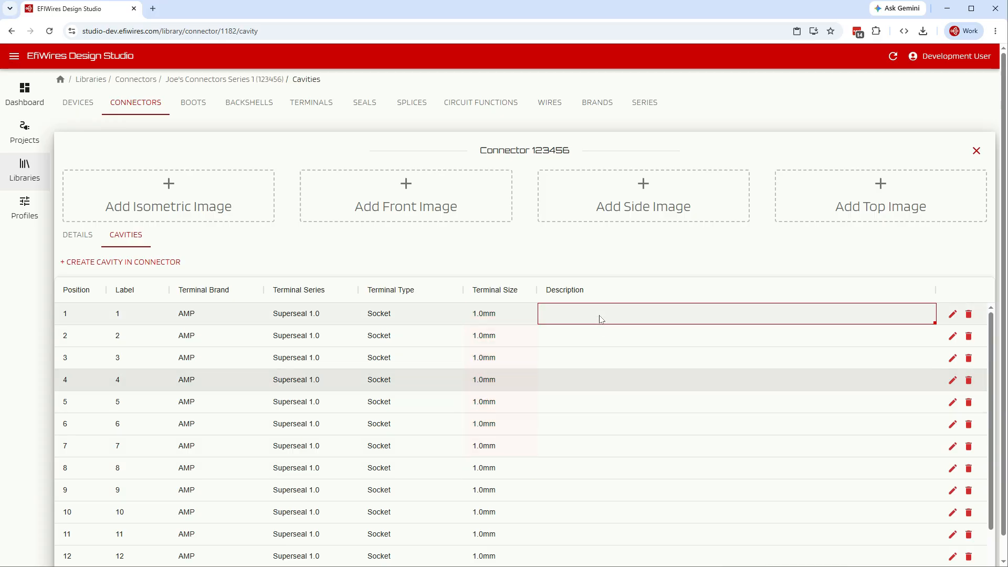
pyautogui.hotkey('ctrl', 'v')
pyautogui.click(609, 341)
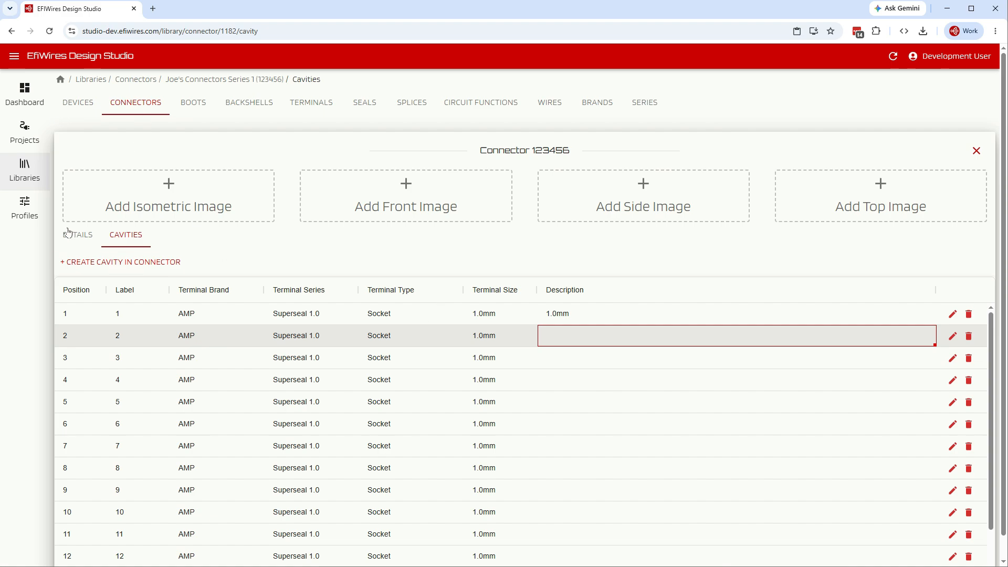
# - Close the connector and open the connections of the ECUMaster EMU Black ECU in the control modules library
pyautogui.click(976, 151)
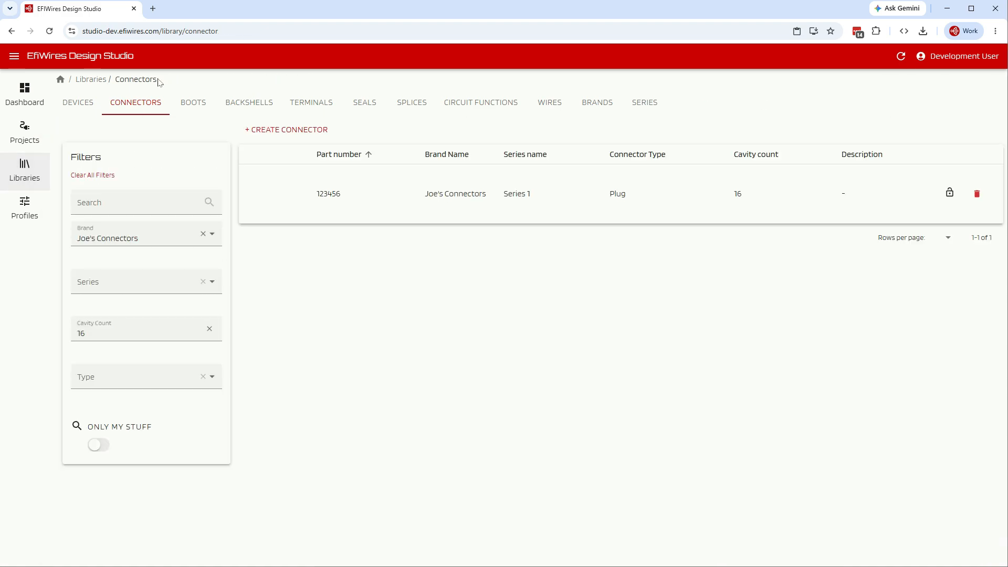
pyautogui.click(78, 109)
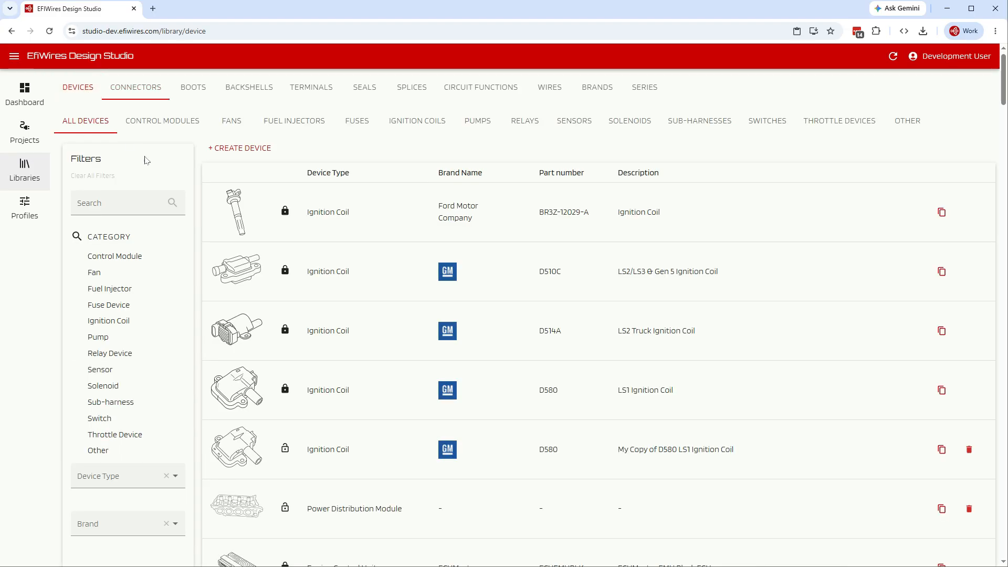
pyautogui.click(140, 124)
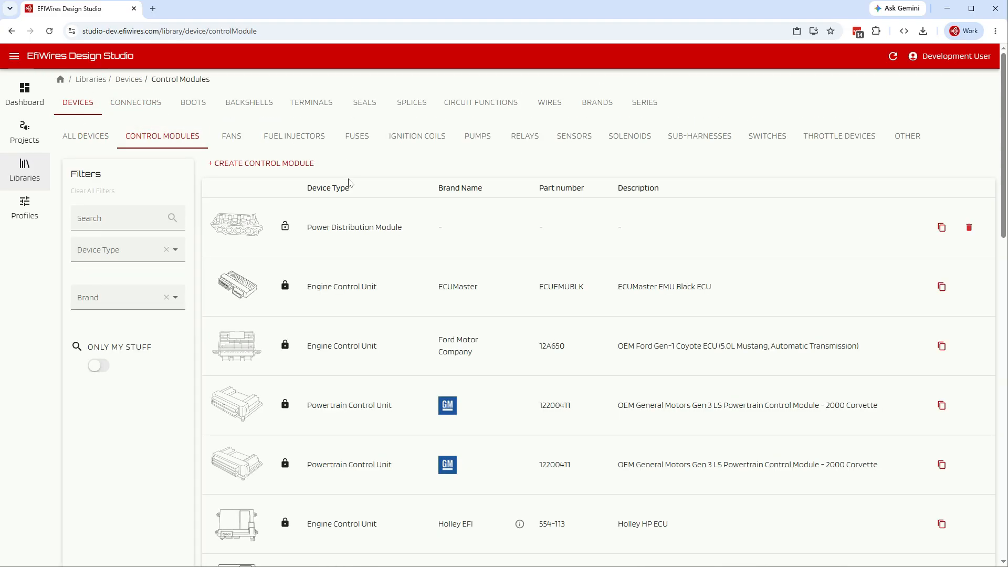
pyautogui.scroll(-3, 360, 157)
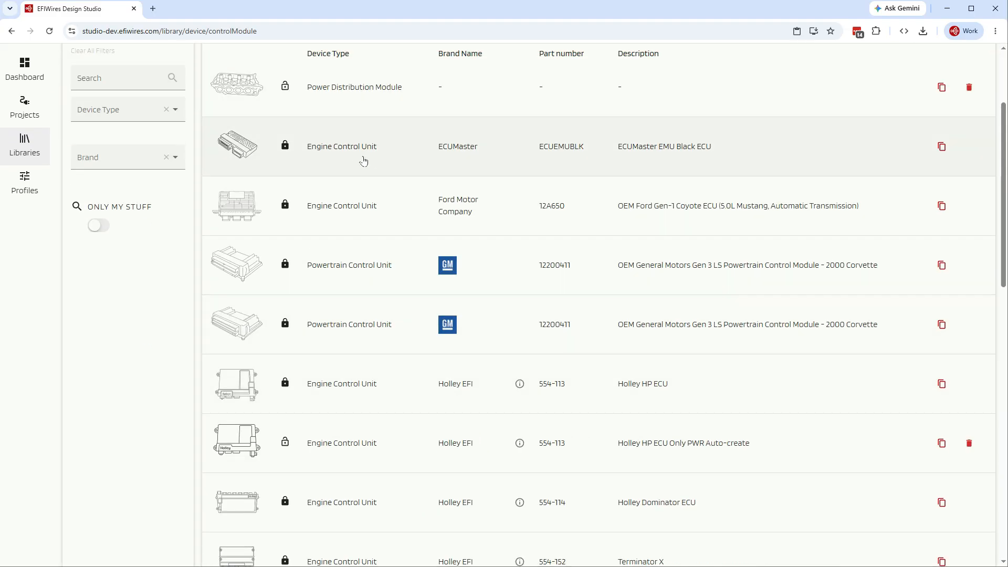
pyautogui.click(355, 162)
pyautogui.click(154, 190)
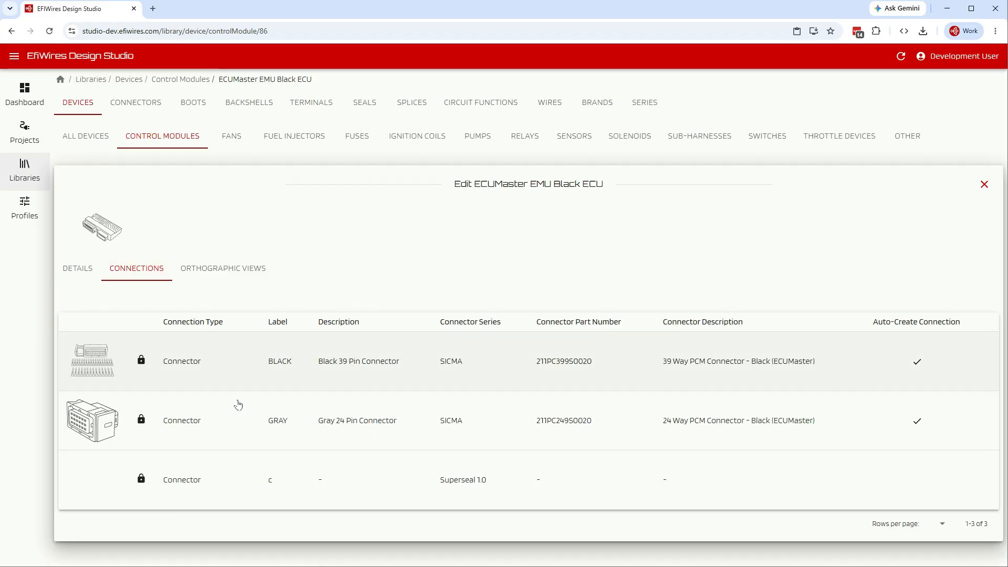
# - Examine the details and pin table of the ECU's connection c, then close it
pyautogui.moveTo(175, 483); pyautogui.dragTo(176, 486)
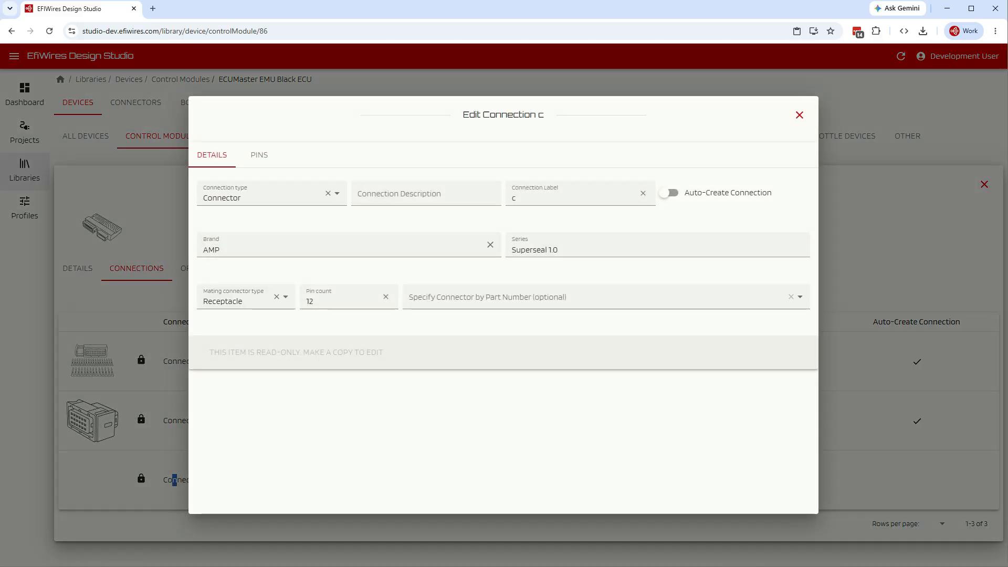
pyautogui.click(259, 157)
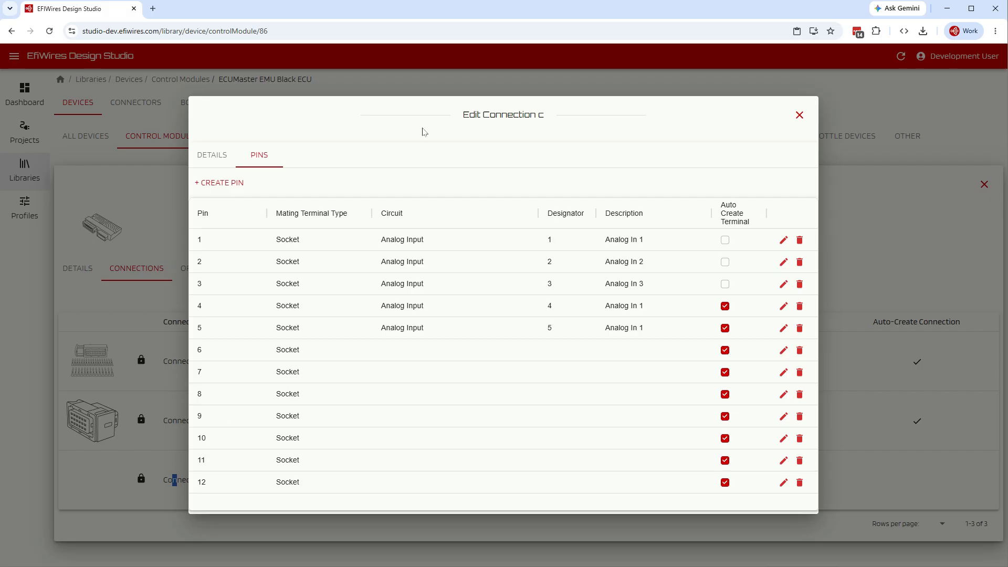
pyautogui.click(798, 115)
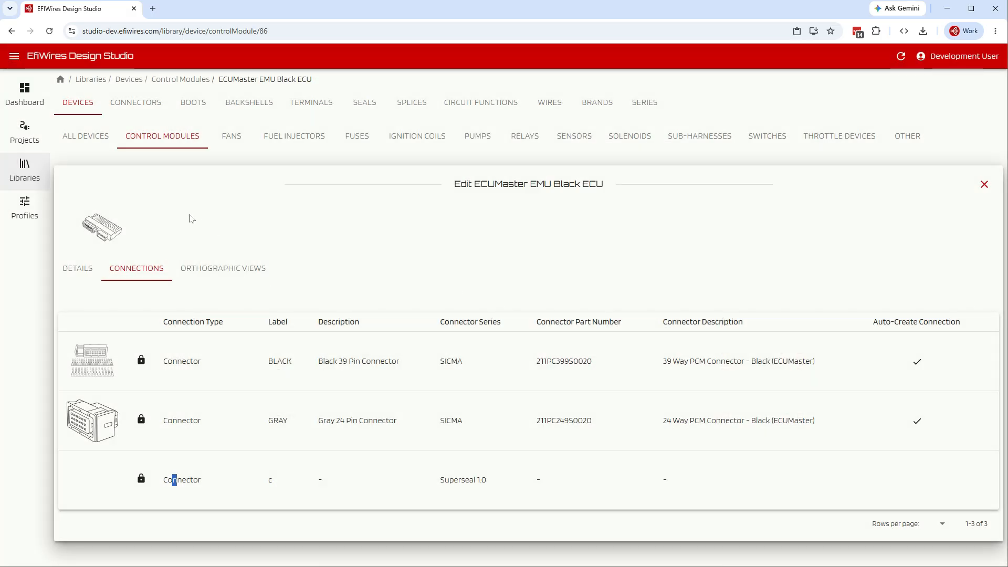